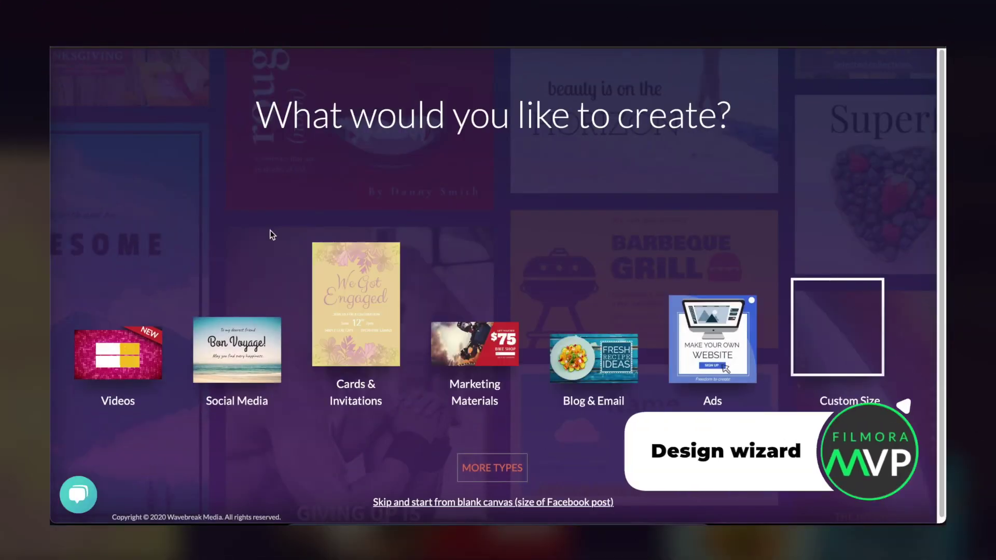
Show the additional design types, open the Videos category and look through its video templates
left_click(539, 455)
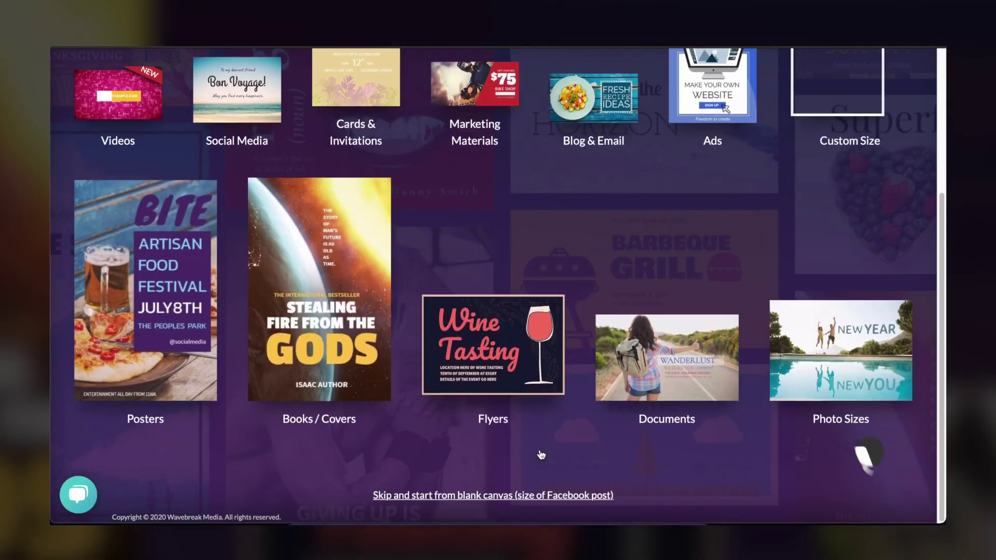
left_click(118, 93)
scroll(255, 260, "down", 3)
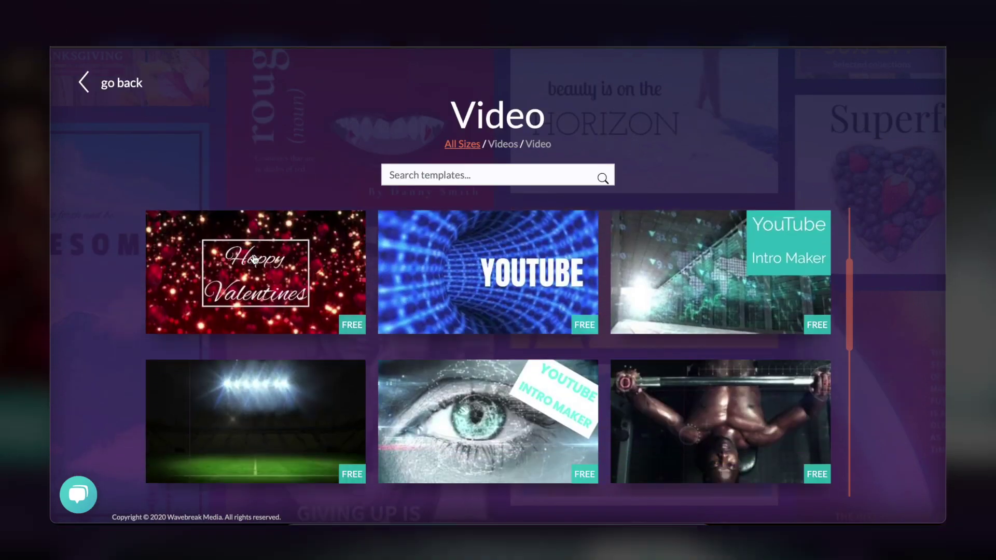
scroll(255, 259, "down", 3)
scroll(254, 260, "down", 5)
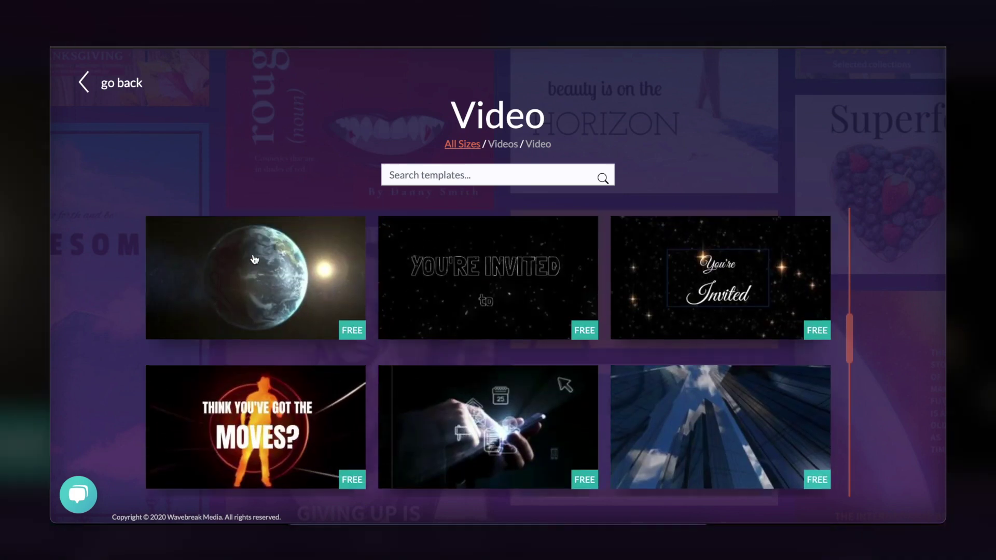
scroll(254, 260, "up", 4)
scroll(255, 259, "down", 2)
scroll(255, 259, "down", 5)
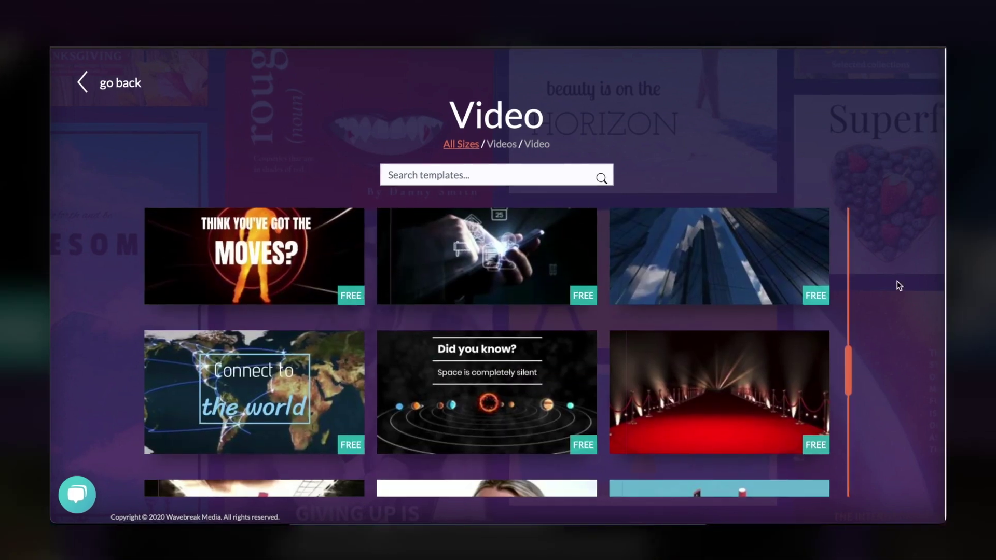
scroll(747, 292, "up", 8)
scroll(748, 292, "up", 5)
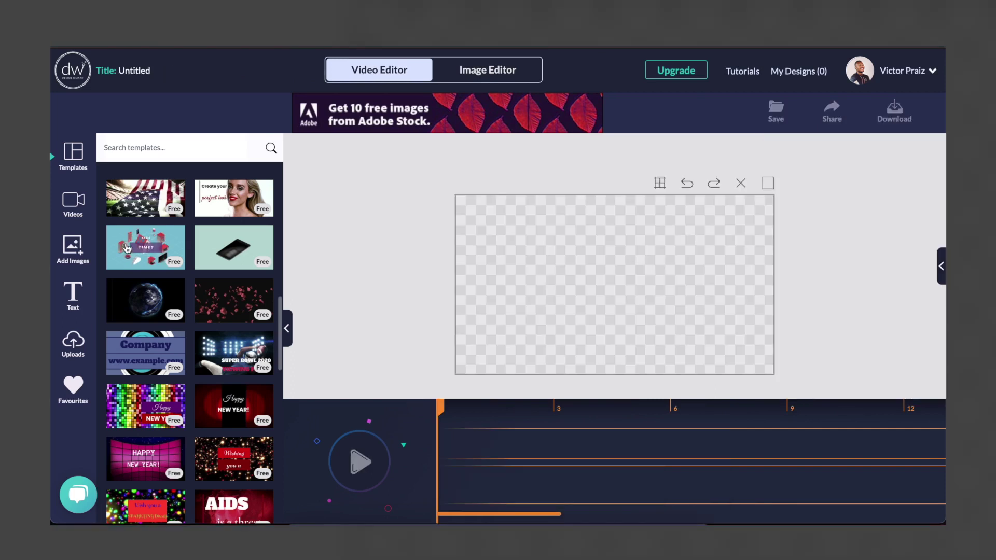
Load the teal smart-home template, KEEP YOUR HOME CONNECTED, into the blank video design and browse further down the template list
left_click_drag(322, 278, 538, 329)
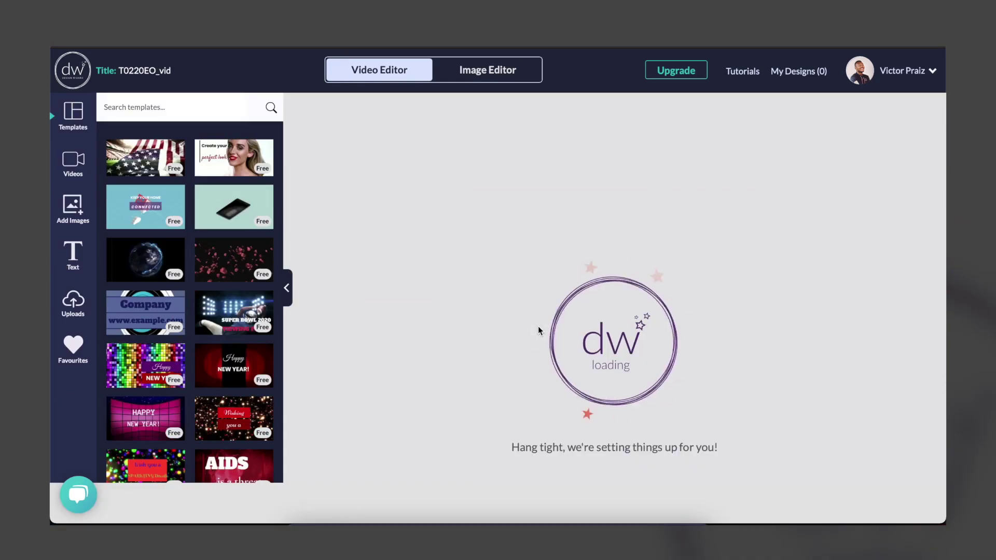
scroll(203, 322, "down", 5)
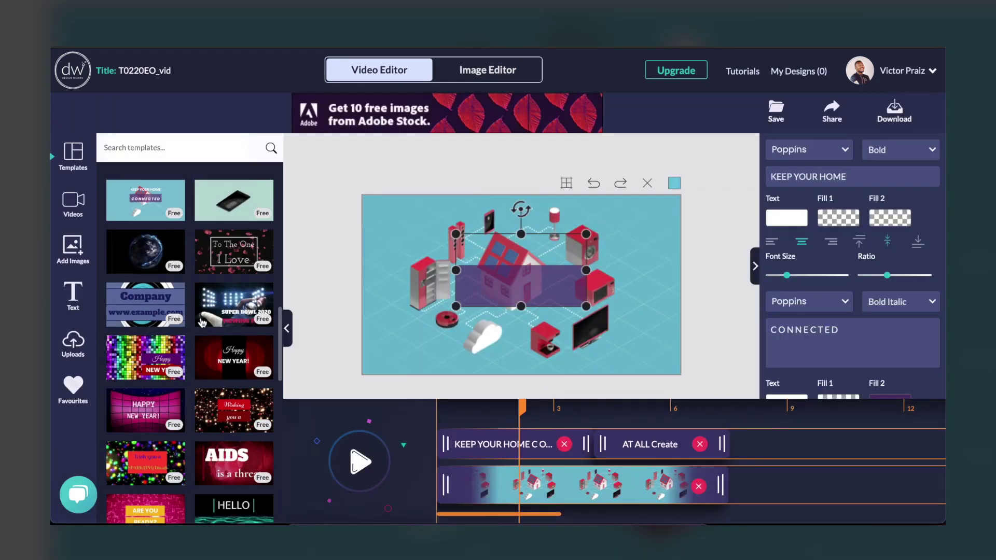
scroll(202, 322, "down", 3)
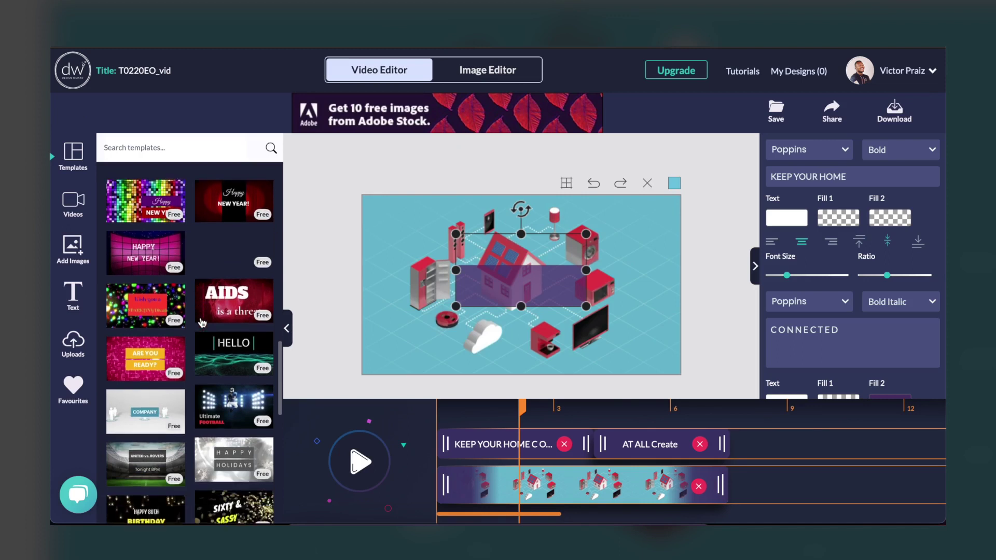
left_click(546, 417)
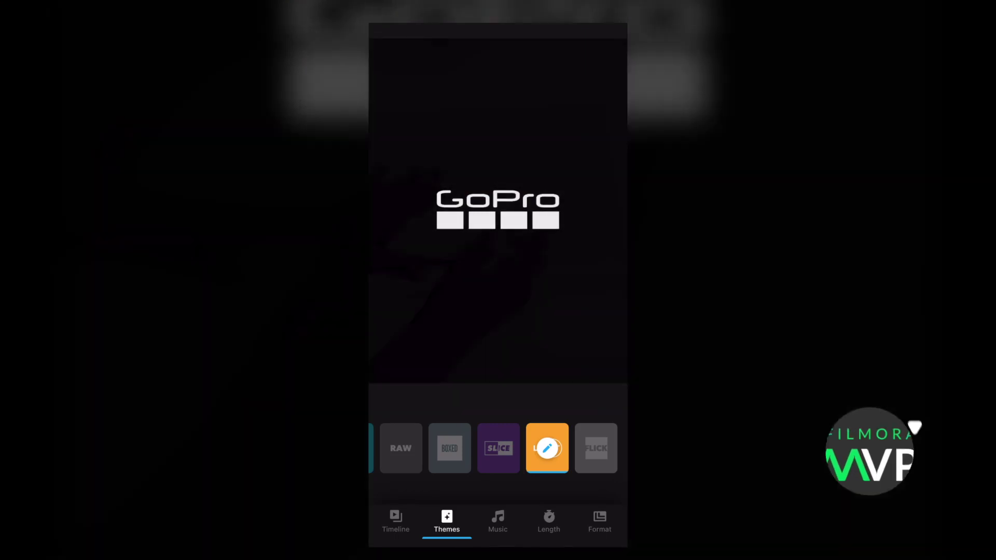
In the GoPro Quik app, select the NOW OUT image and the third 6 March video from the phone's media
left_click(396, 521)
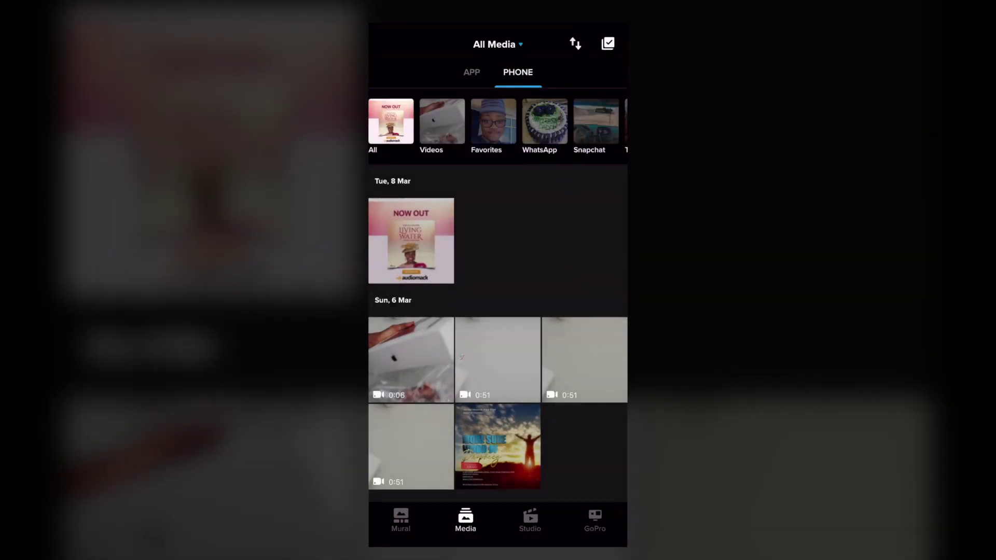
left_click(471, 72)
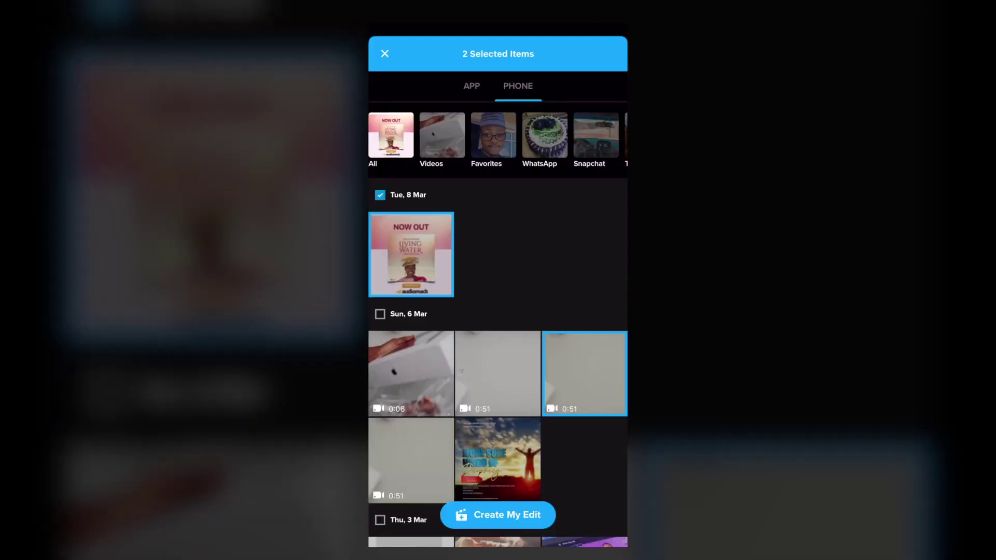
scroll(497, 311, "down", 5)
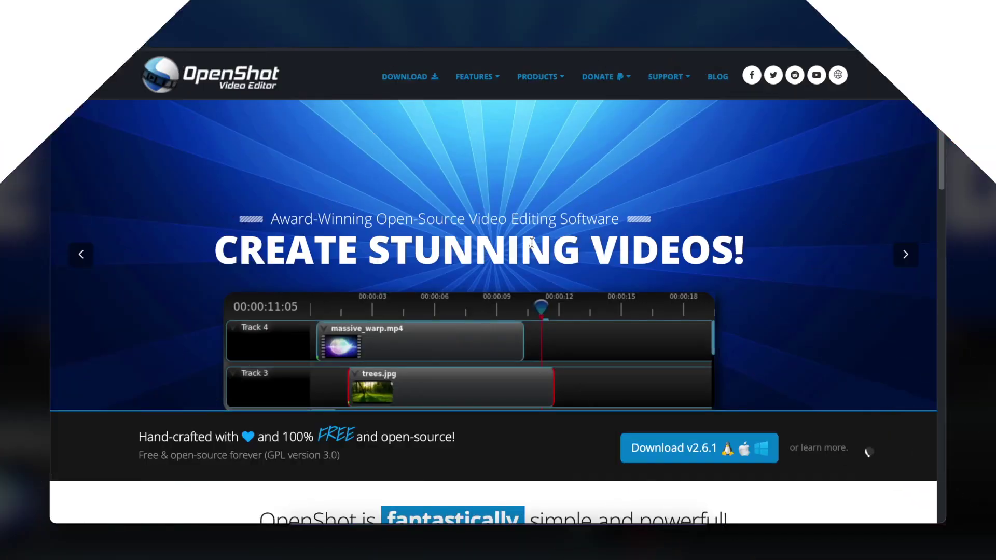
In OpenShot, add the Crescent moon emoji to Track 5 over the video's last part and move the playhead to about 00:00:58
scroll(532, 242, "down", 7)
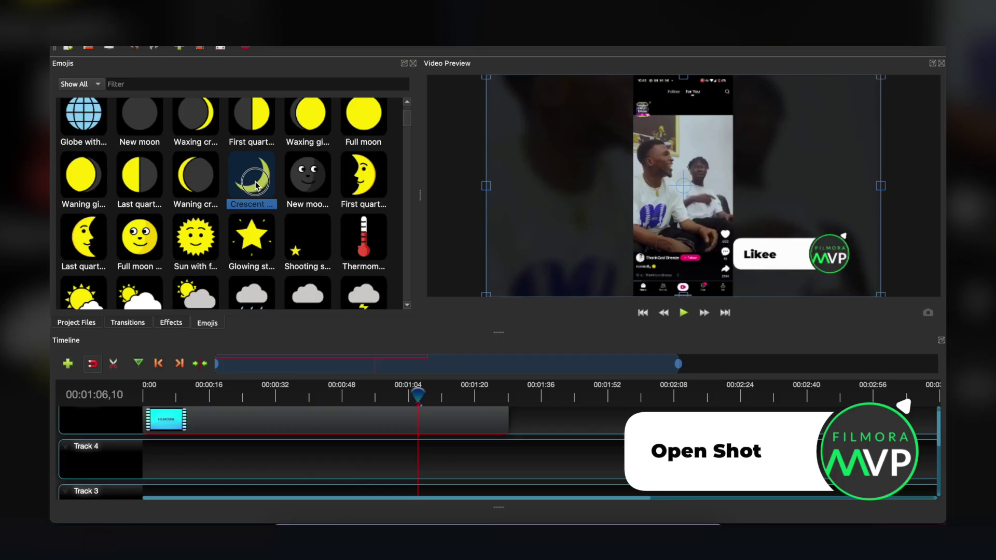
left_click_drag(251, 177, 361, 419)
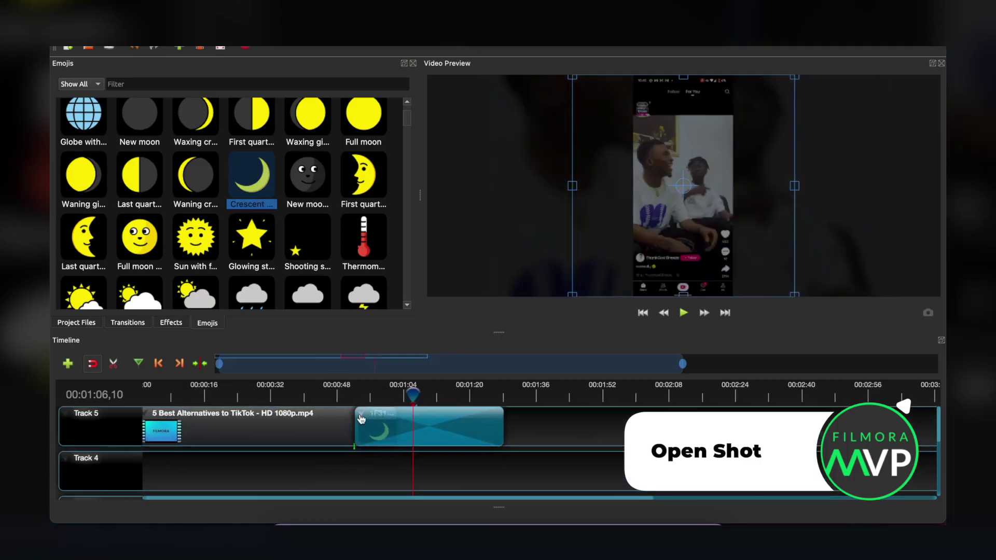
left_click(376, 395)
Move the 5 Best Alternatives to TikTok clip from Track 5 down to Track 4, beneath the moon emoji clip
left_click(336, 431)
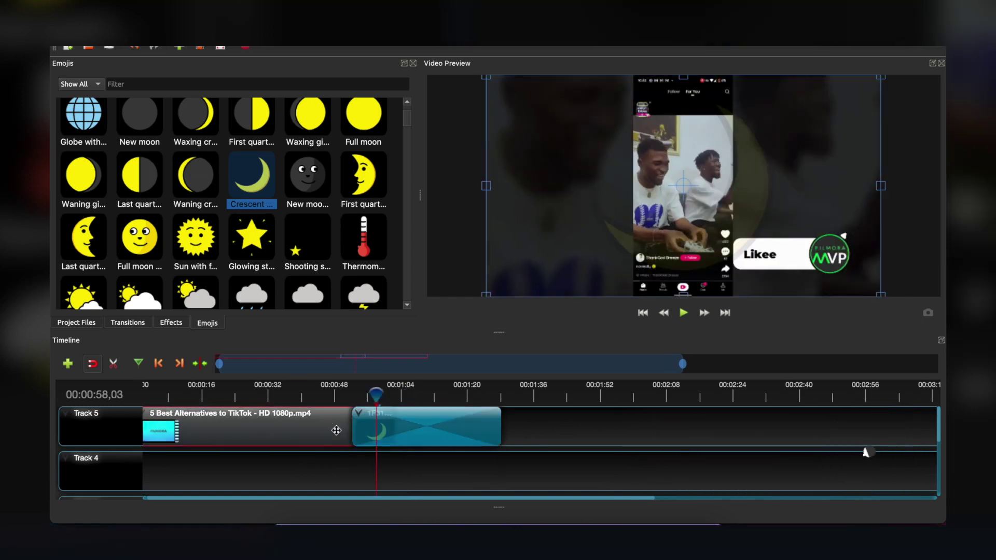
left_click_drag(323, 435, 324, 477)
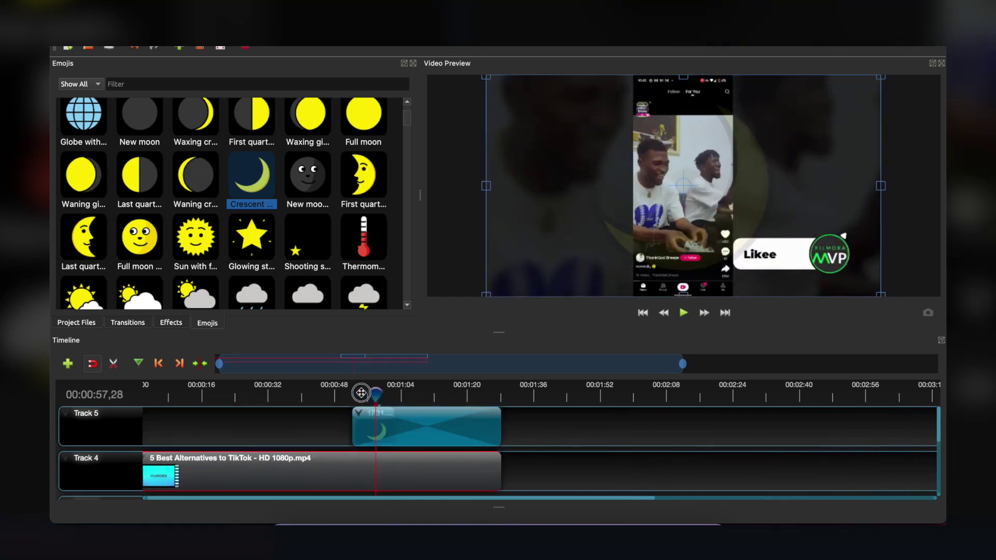
left_click(382, 415)
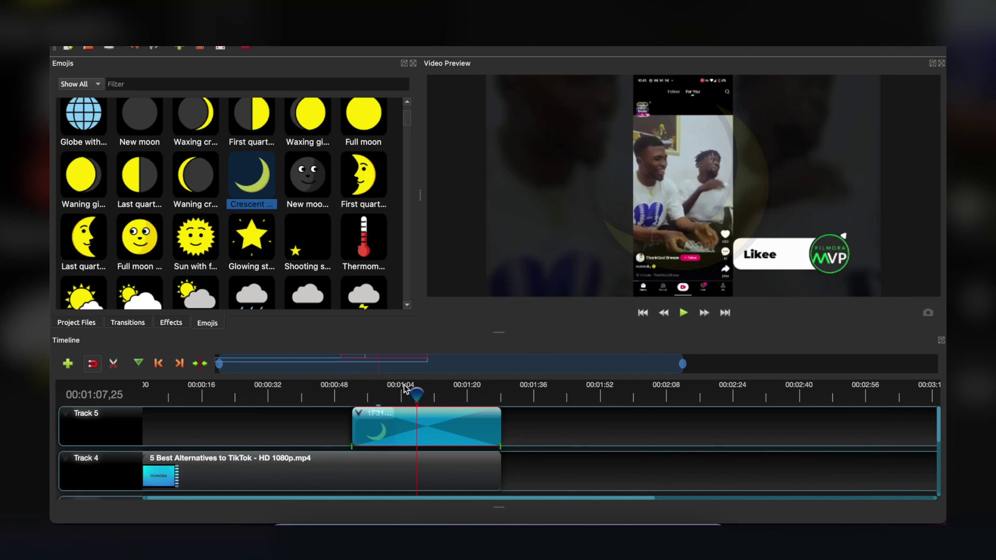
Examine the timeline tracks, the effects library and the Display and Time options of the first clip on Track 4
scroll(404, 389, "down", 3)
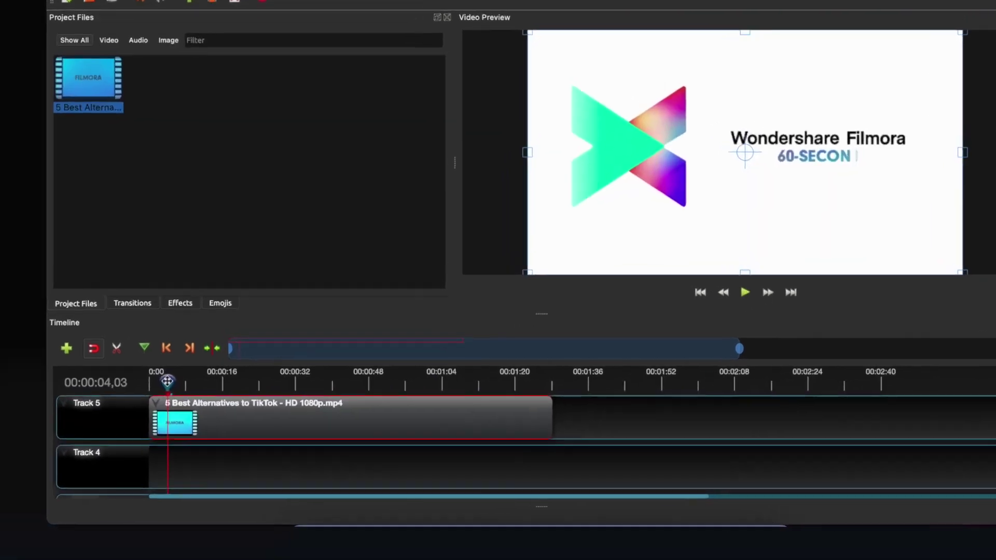
scroll(190, 446, "down", 3)
scroll(210, 441, "down", 2)
scroll(217, 425, "up", 2)
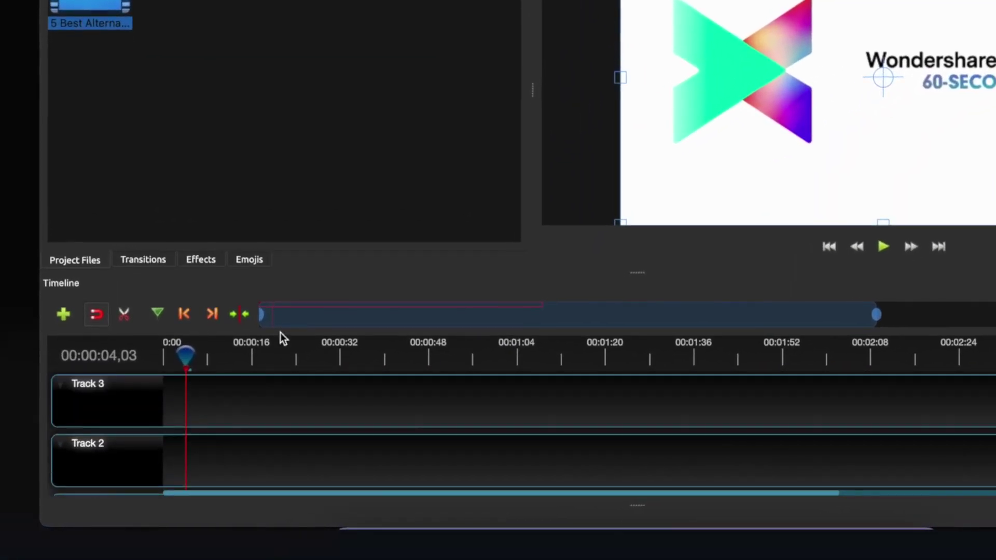
scroll(252, 431, "up", 2)
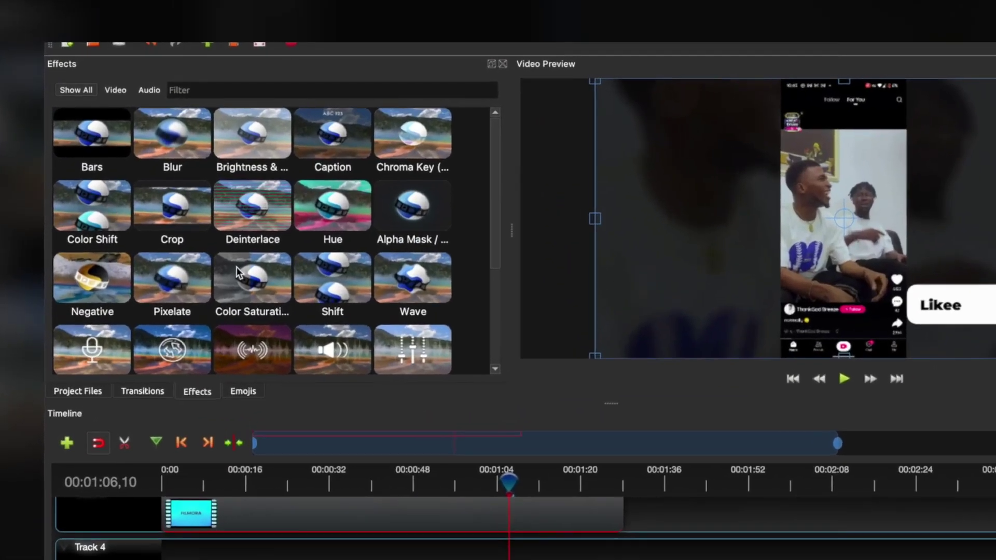
scroll(202, 224, "down", 3)
scroll(245, 278, "up", 3)
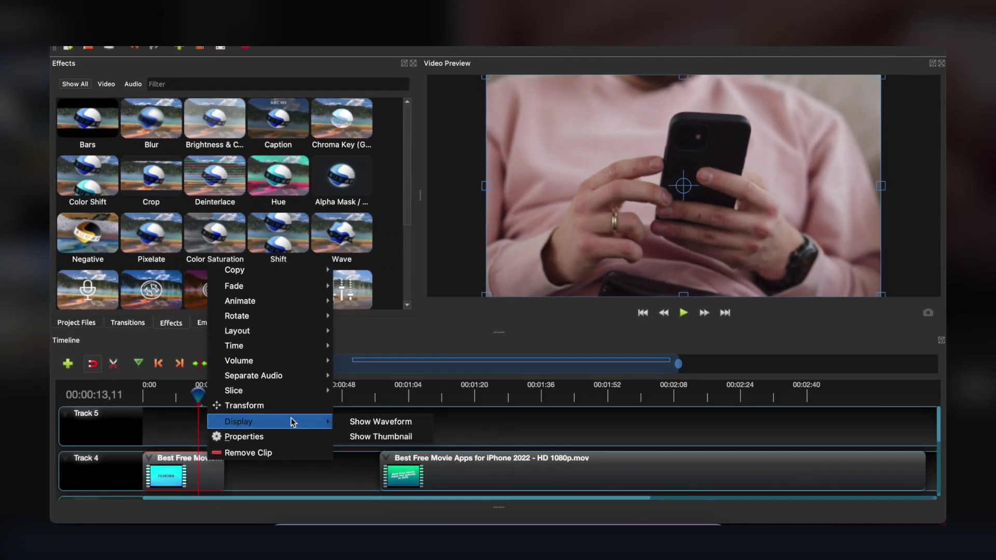
mouse_move(332, 407)
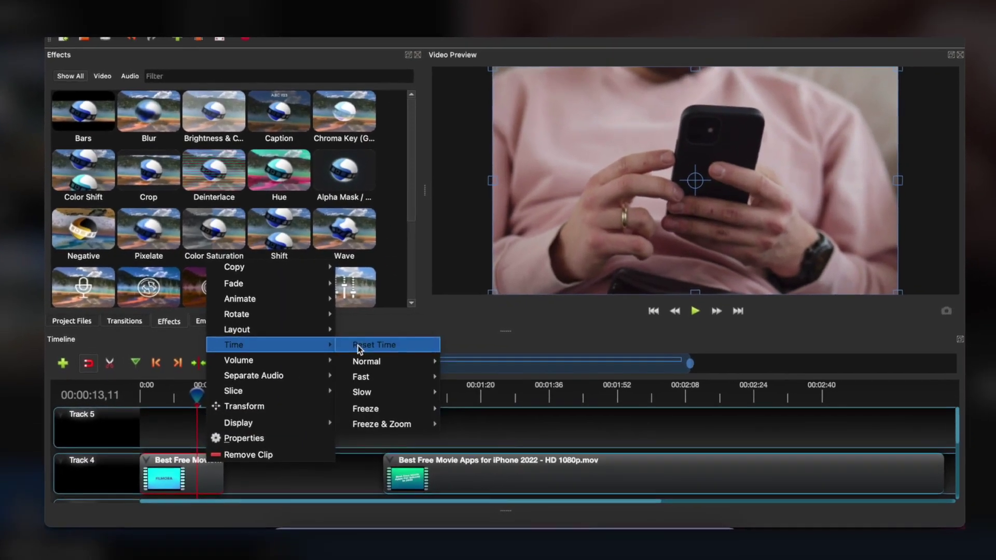
mouse_move(428, 449)
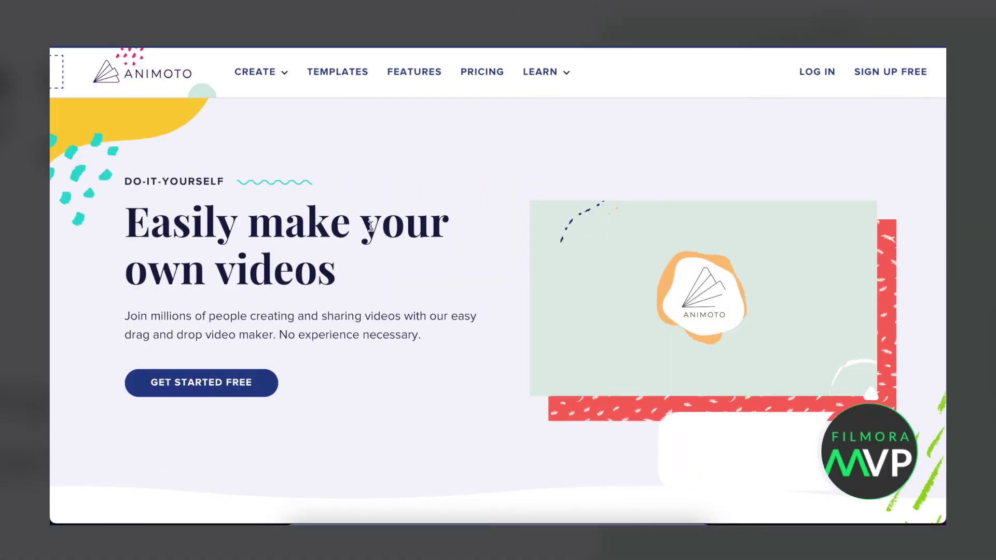
Switch to the Animoto website and look through its homepage with the sample videos and features
scroll(351, 313, "down", 3)
scroll(352, 311, "down", 6)
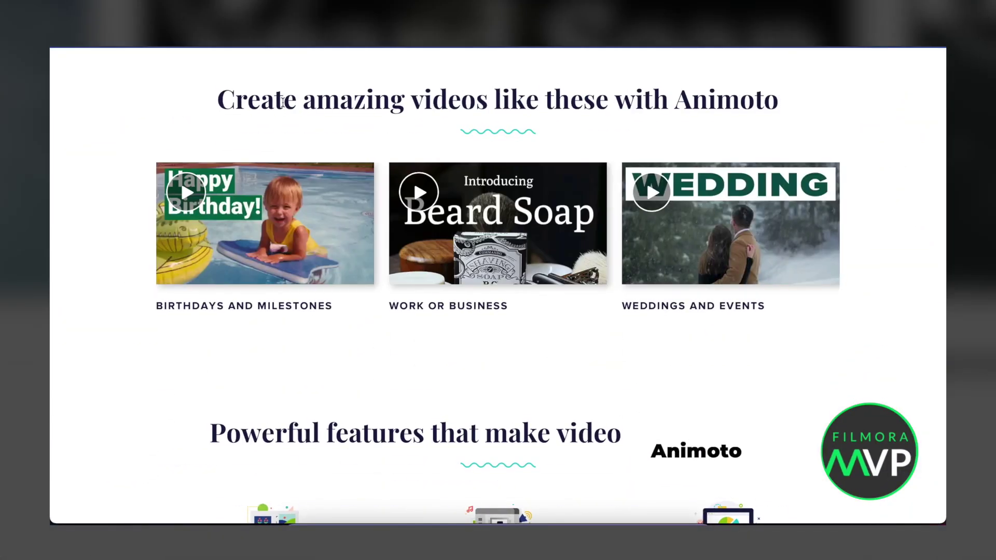
scroll(304, 344, "down", 1)
scroll(304, 344, "down", 10)
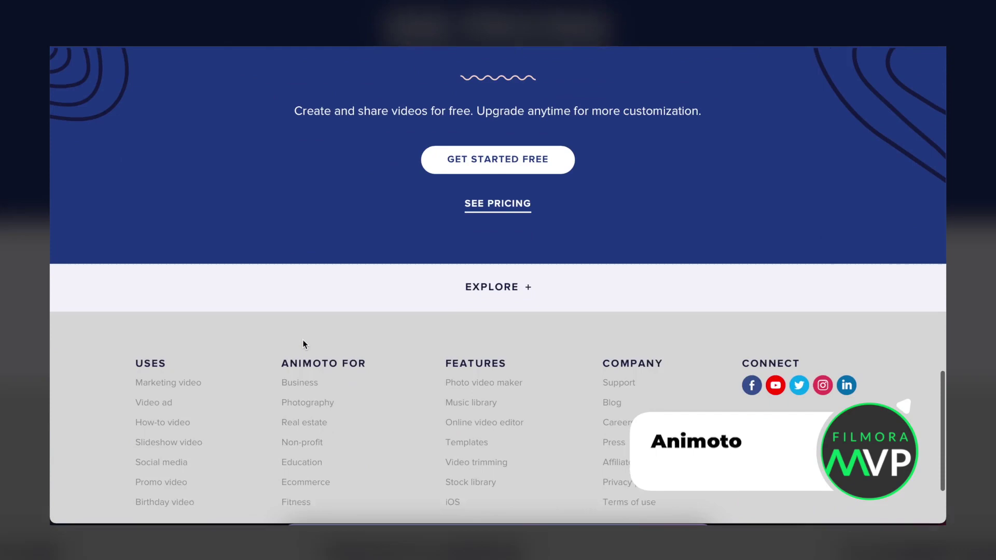
scroll(302, 345, "up", 15)
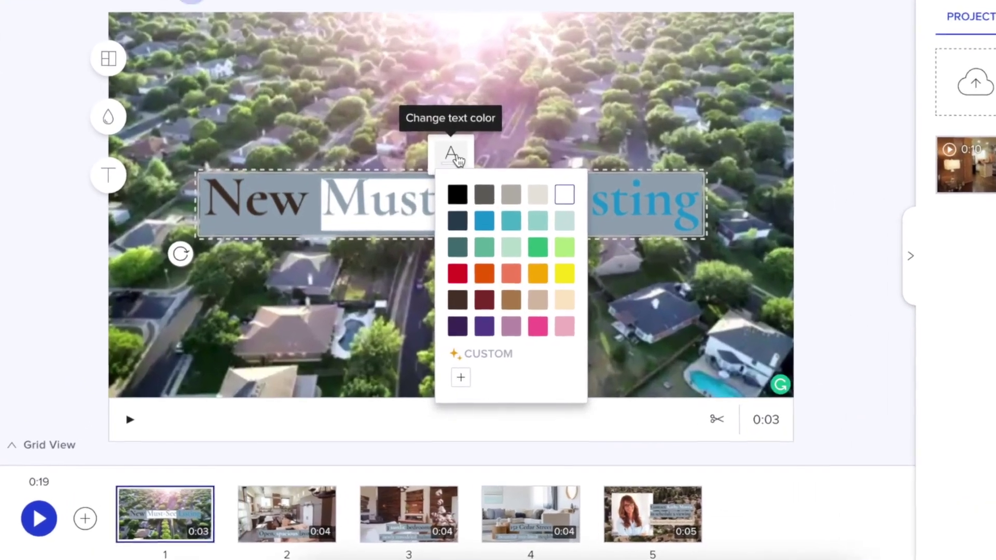
In the Animoto editor, view the font choices for the New Must-See Listing title and open the music settings
left_click(406, 214)
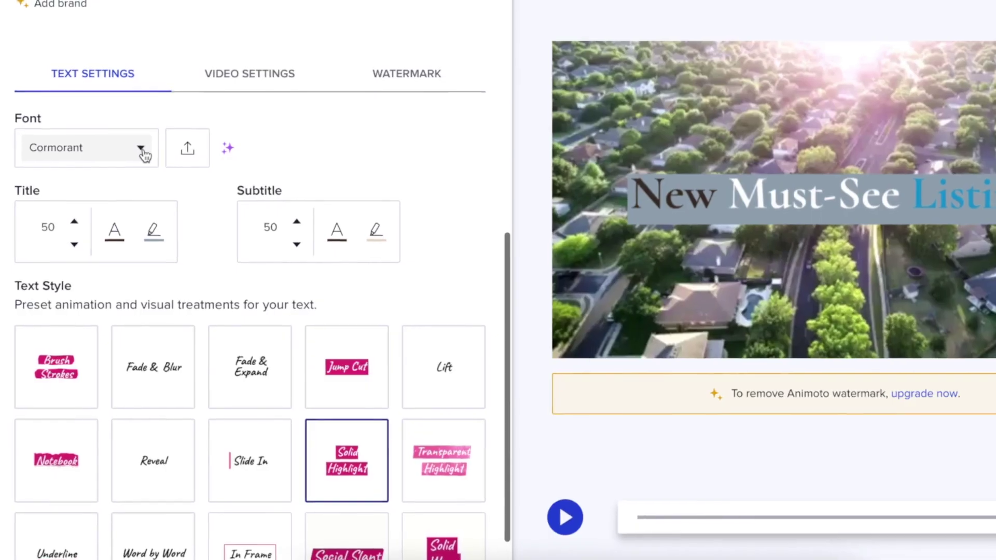
left_click(143, 154)
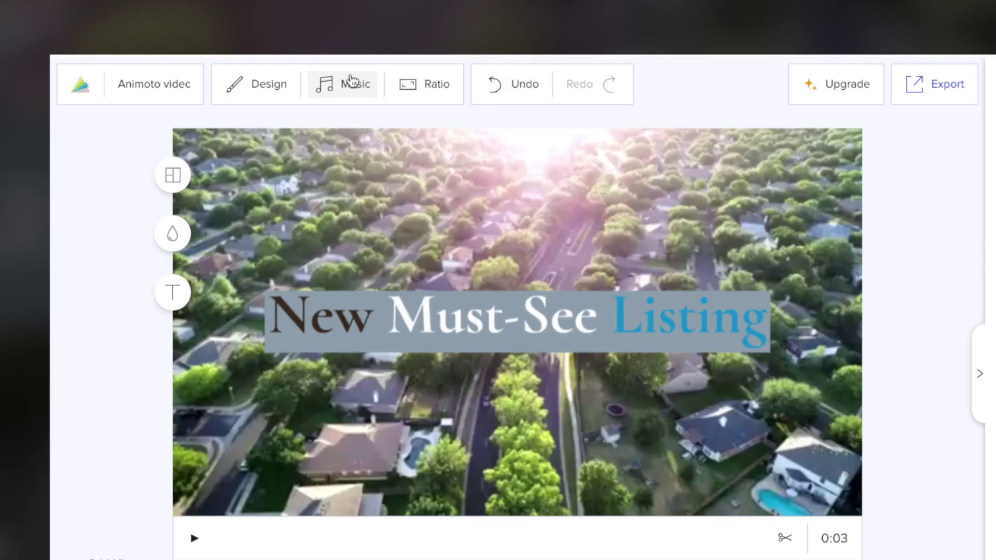
left_click(343, 81)
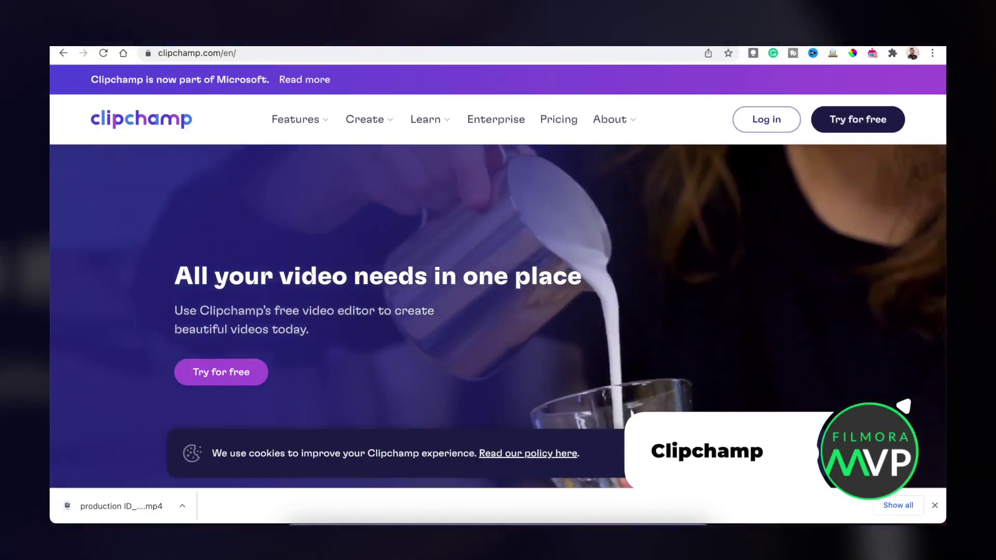
Switch to Clipchamp, look over its homepage and view the editor's Your media and Record & create sections
scroll(563, 374, "down", 2)
scroll(558, 369, "down", 2)
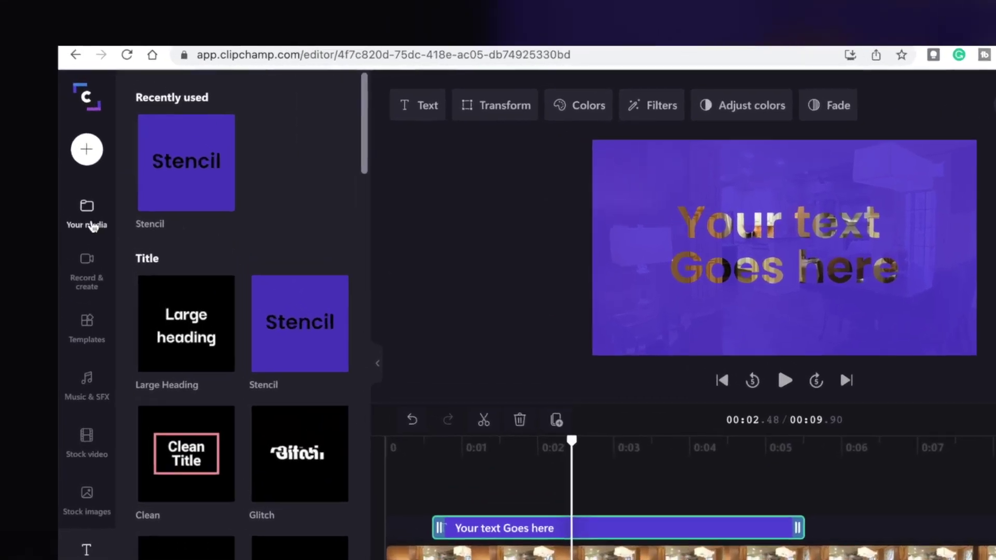
left_click(73, 177)
left_click(93, 291)
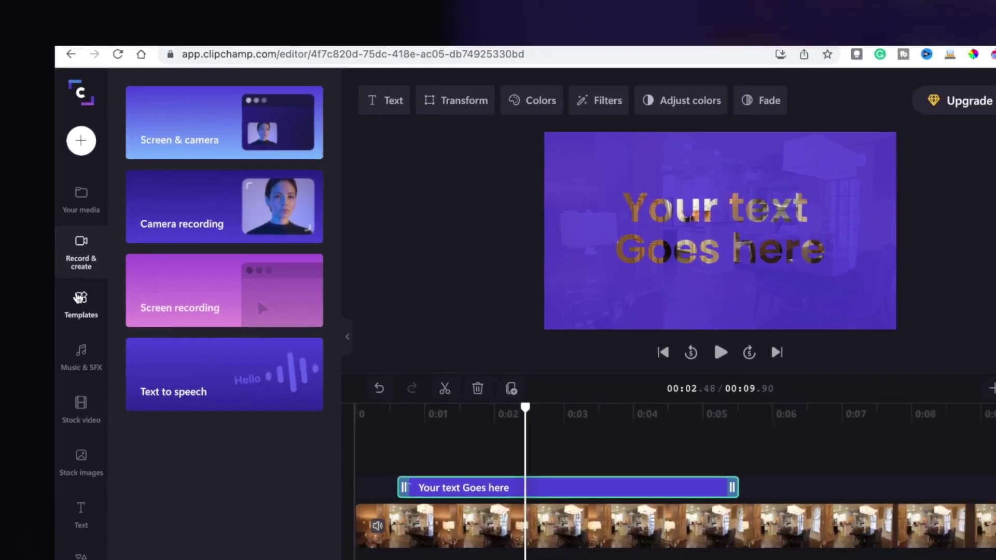
Find the YouTube category among the Clipchamp templates, open it and look through its intro and gaming templates
left_click(89, 334)
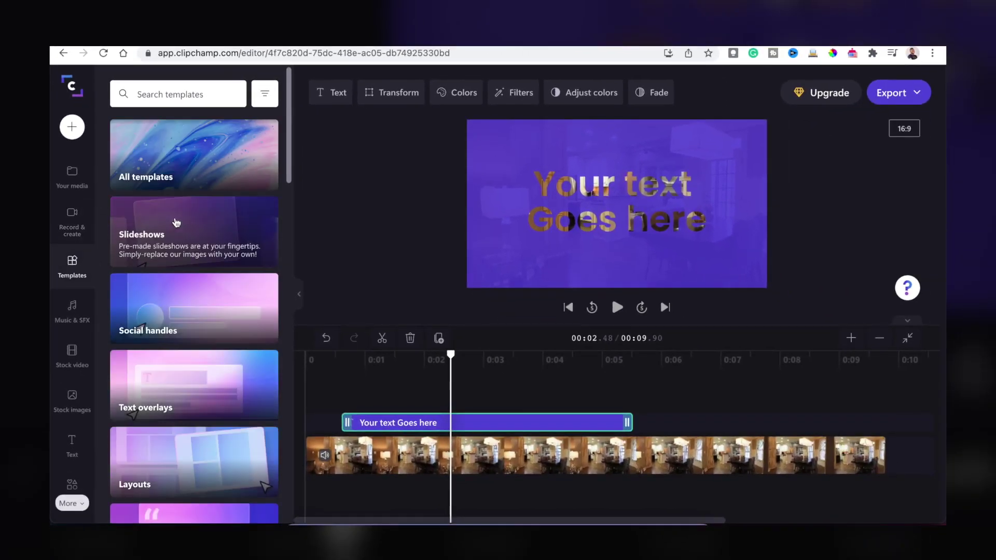
scroll(176, 223, "down", 6)
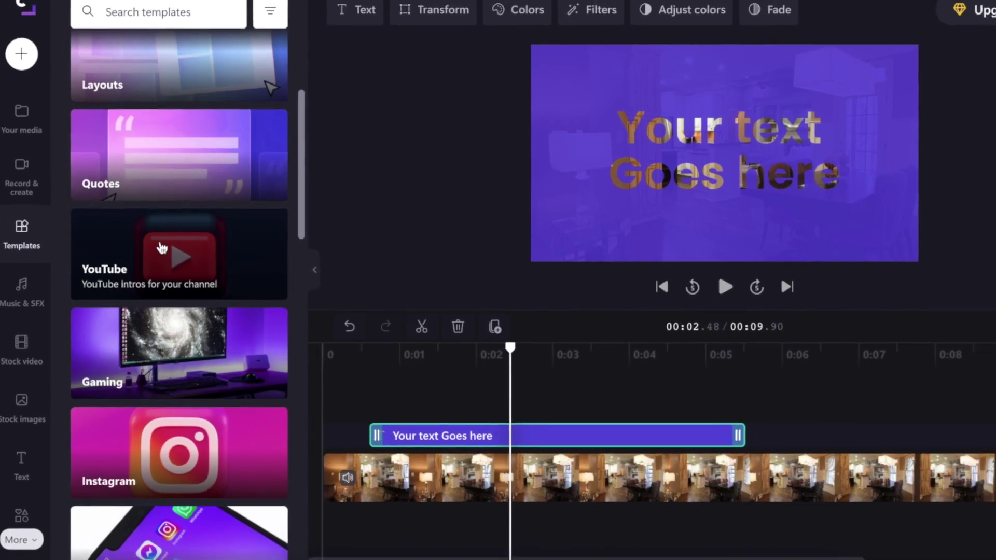
left_click(159, 244)
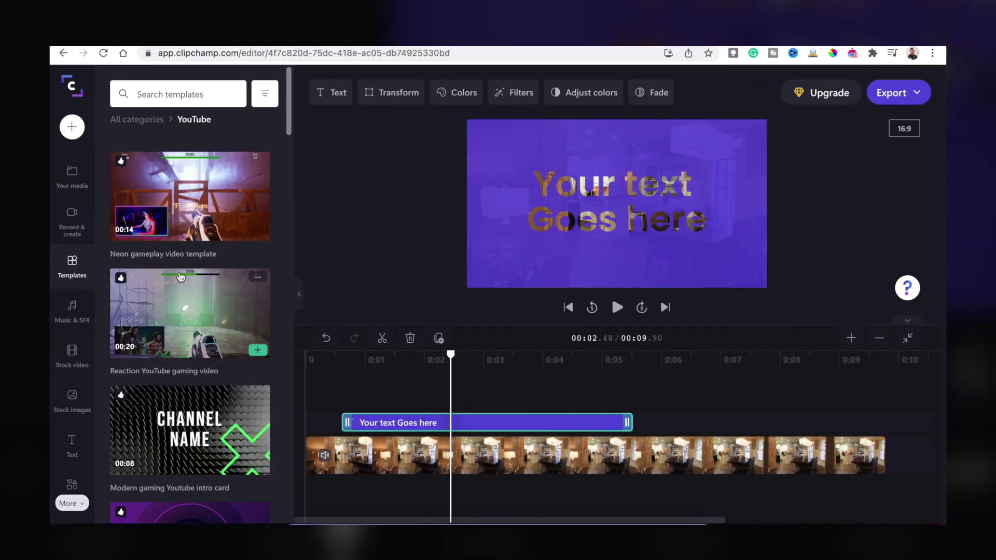
scroll(181, 277, "down", 3)
scroll(181, 276, "down", 4)
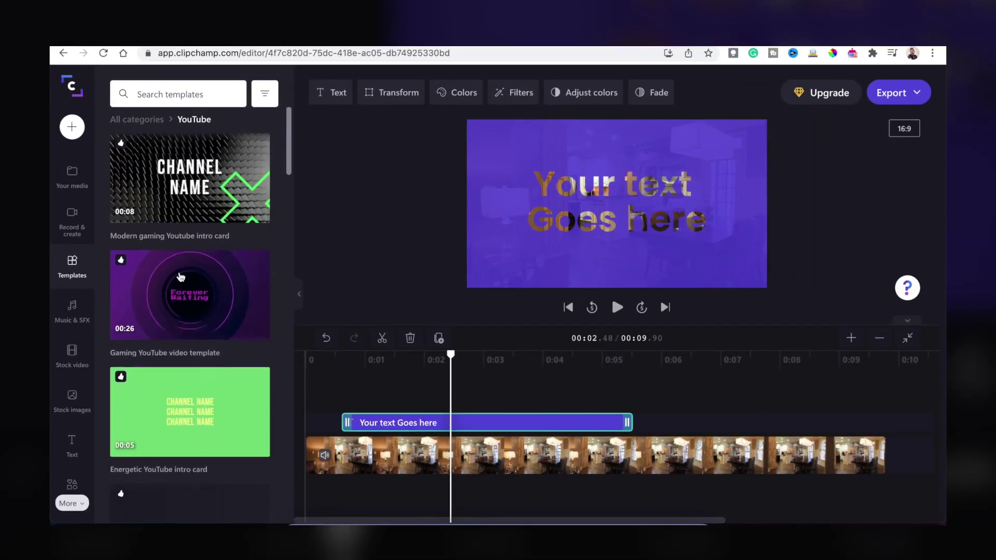
Look through the remaining YouTube templates, find the Text overlays category and use the Bold emoji lower third template
scroll(181, 276, "up", 4)
scroll(181, 277, "down", 6)
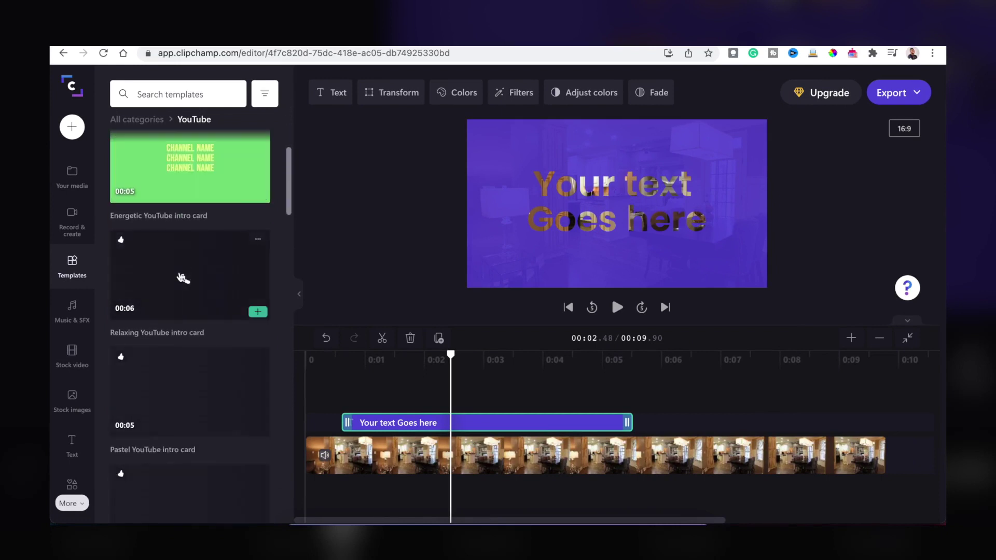
scroll(182, 278, "down", 2)
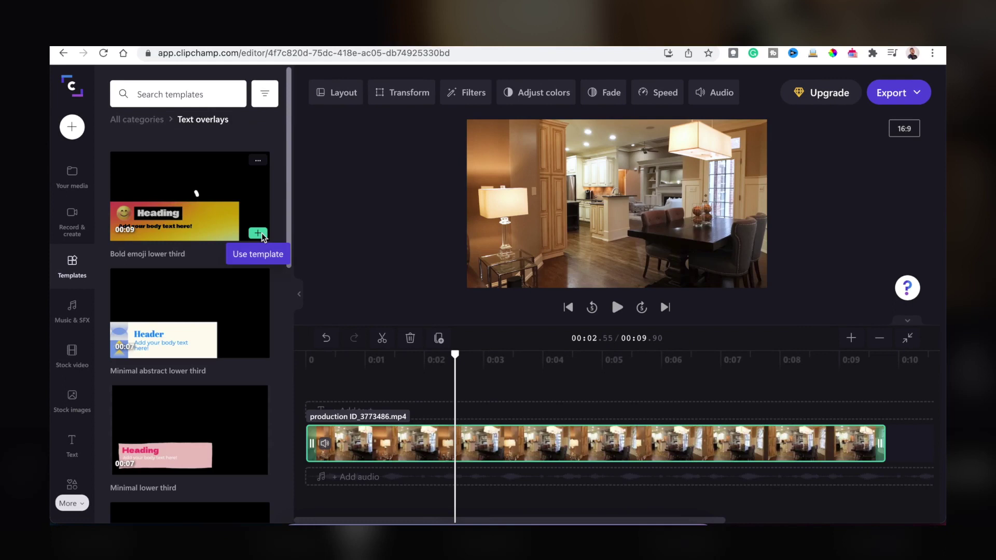
left_click(259, 232)
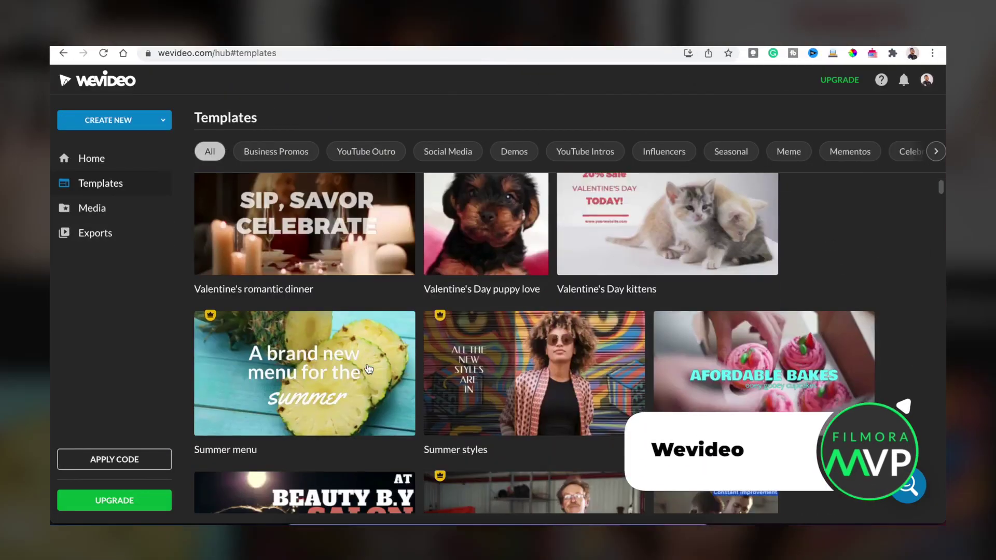
Switch to WeVideo and look through its video templates and the stock images in its editor
scroll(368, 369, "down", 8)
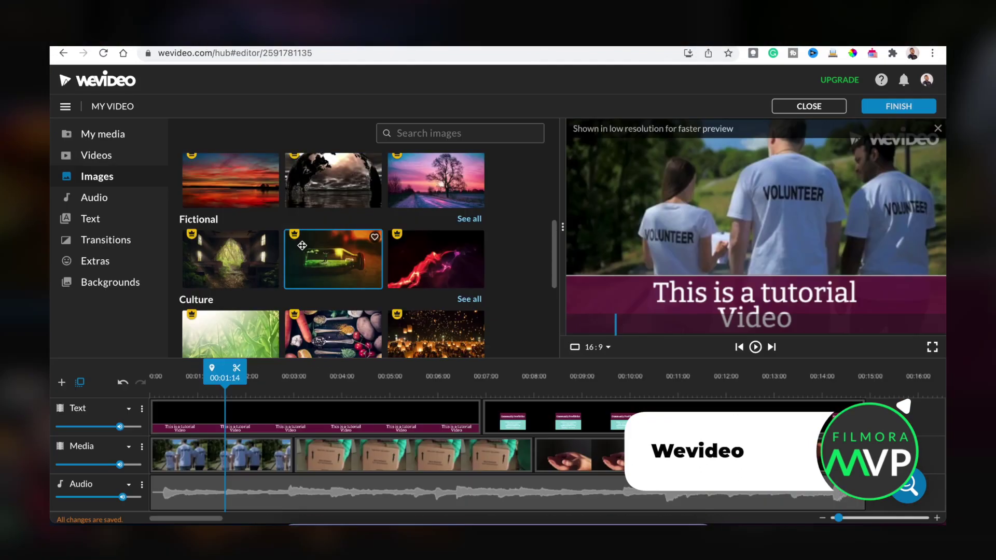
scroll(302, 245, "down", 8)
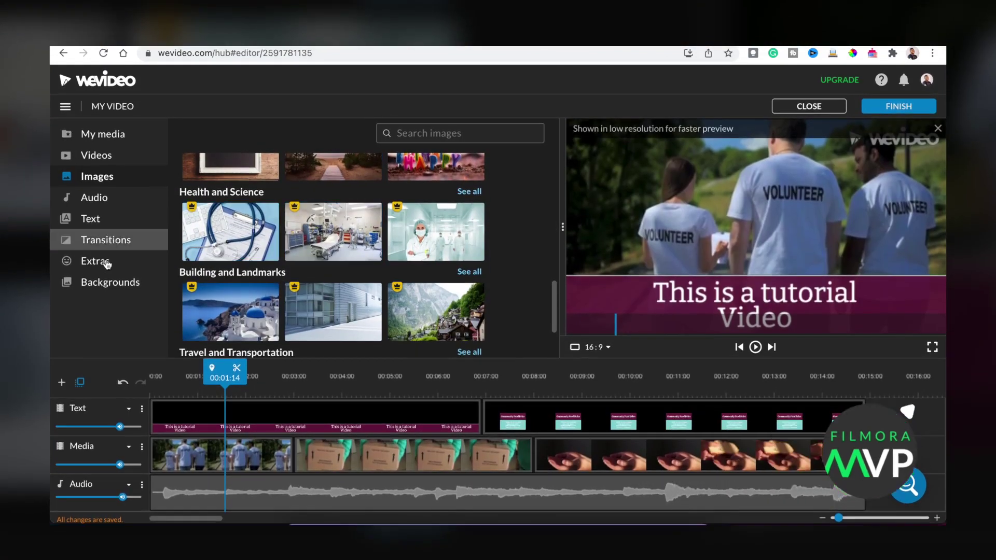
Open the Extras in the WeVideo editor and look through the full set of overlays
left_click(107, 264)
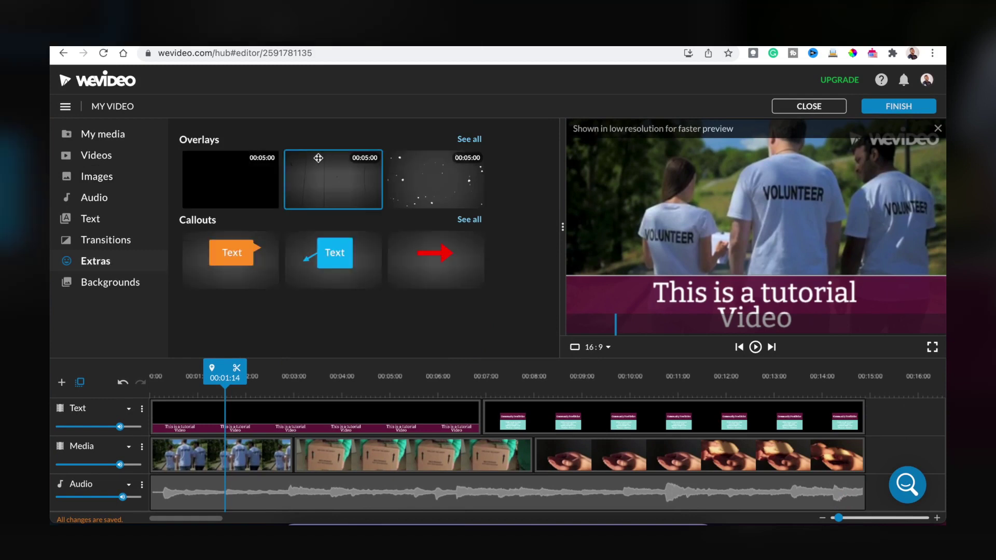
left_click(469, 139)
scroll(451, 228, "down", 1)
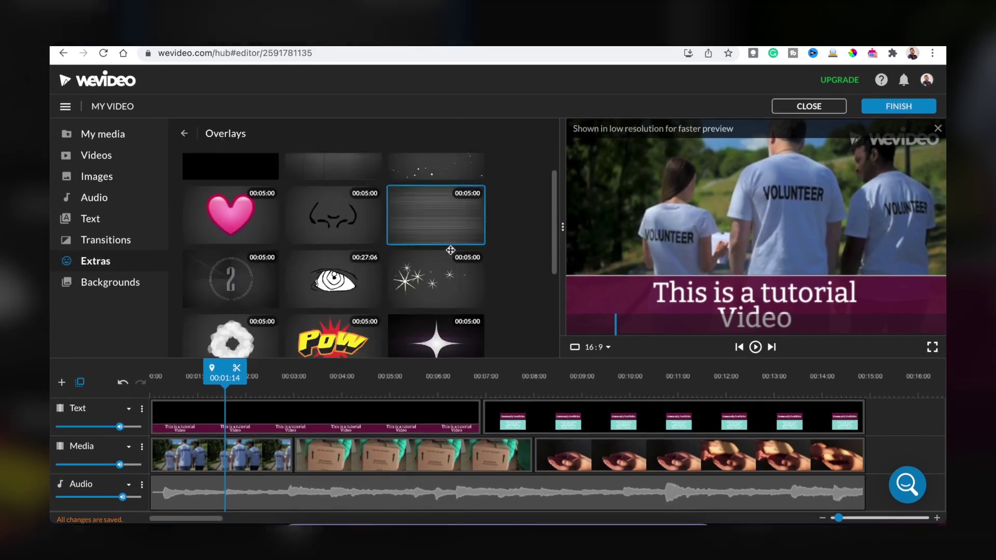
scroll(450, 250, "down", 3)
scroll(450, 250, "up", 4)
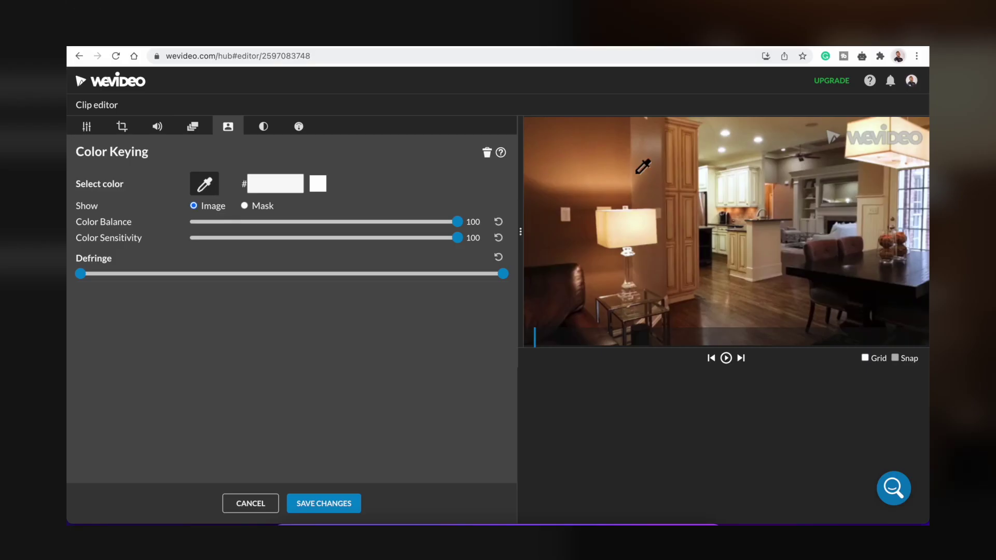
Sample b2a078 as the Color Keying color in the house interior clip, lower the Color Balance and look through the stock images
left_click(714, 135)
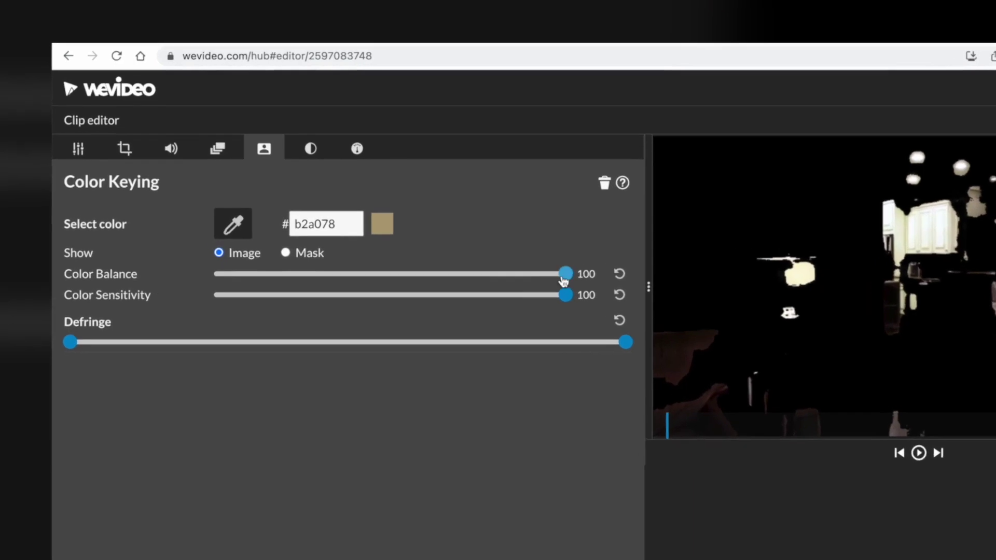
left_click_drag(564, 274, 436, 273)
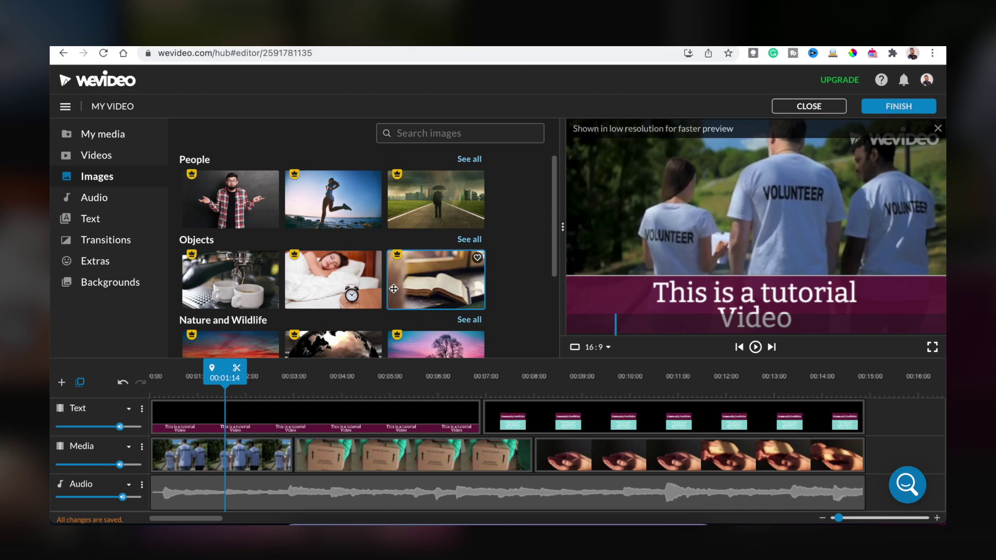
scroll(394, 289, "down", 3)
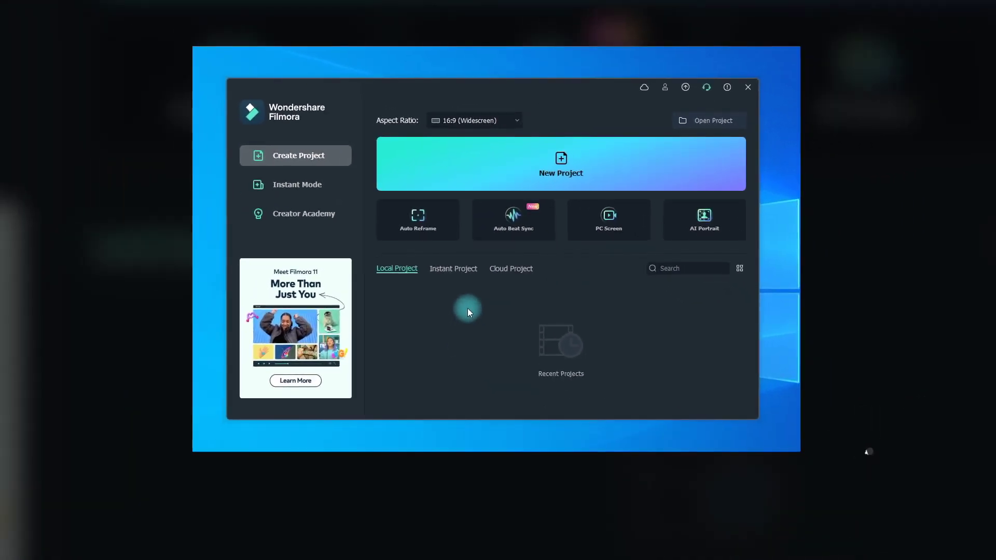
Switch to Wondershare Filmora, open Instant Mode and look through its template categories, including Business, Education and Family
left_click(307, 187)
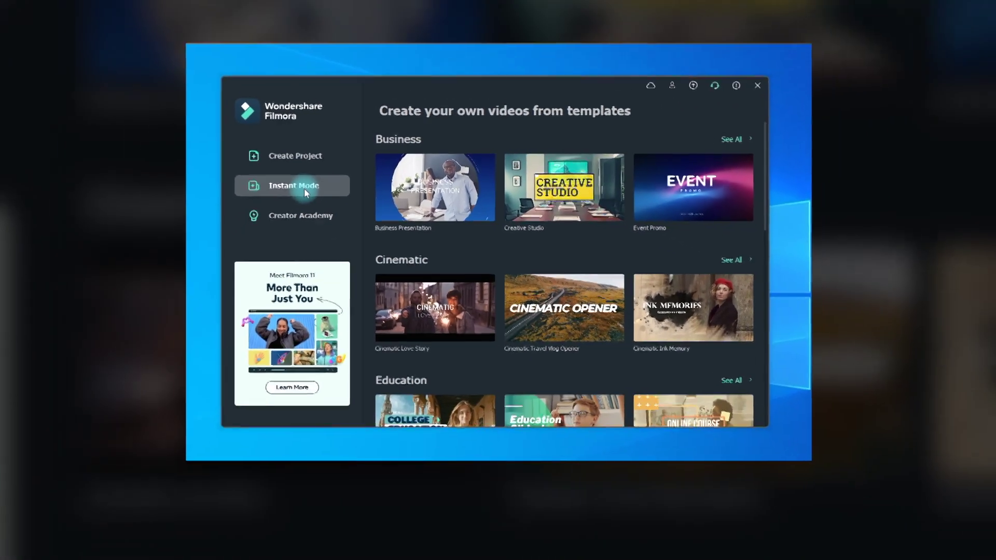
mouse_move(420, 190)
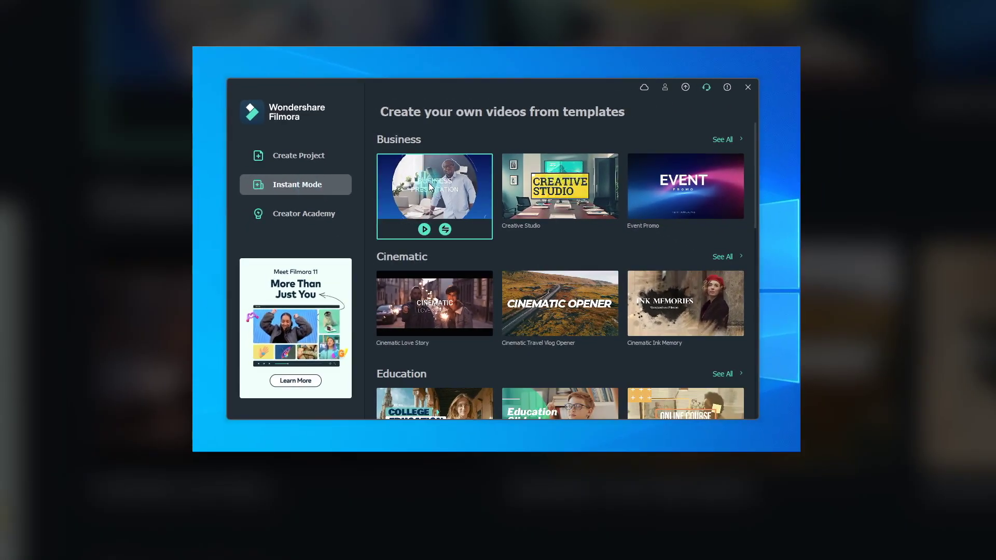
scroll(423, 325, "down", 6)
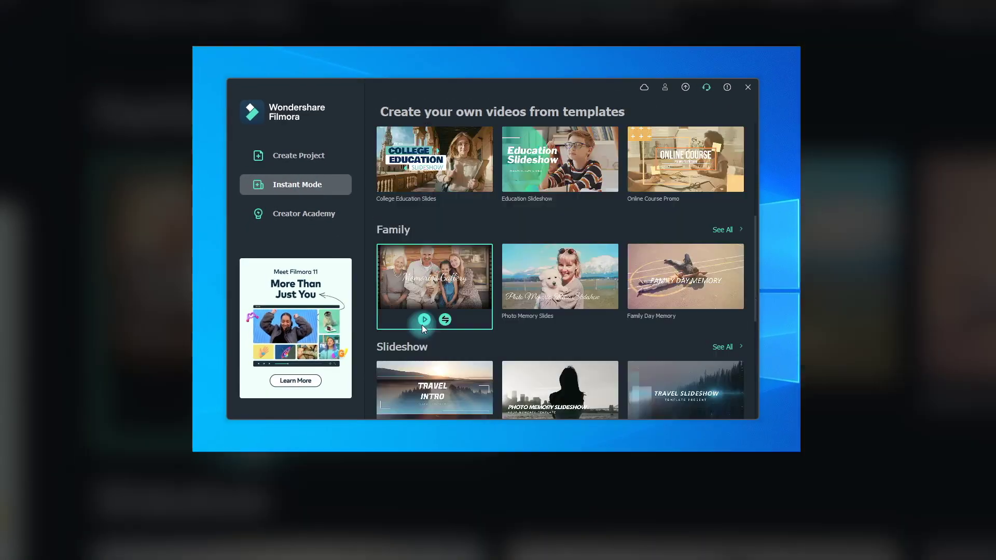
scroll(422, 325, "up", 2)
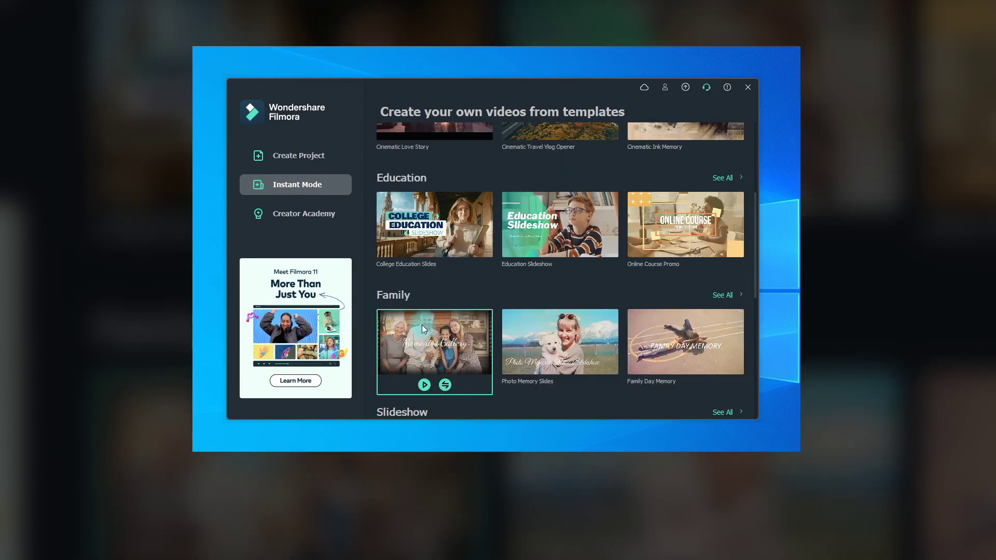
scroll(421, 325, "down", 3)
scroll(421, 325, "down", 3)
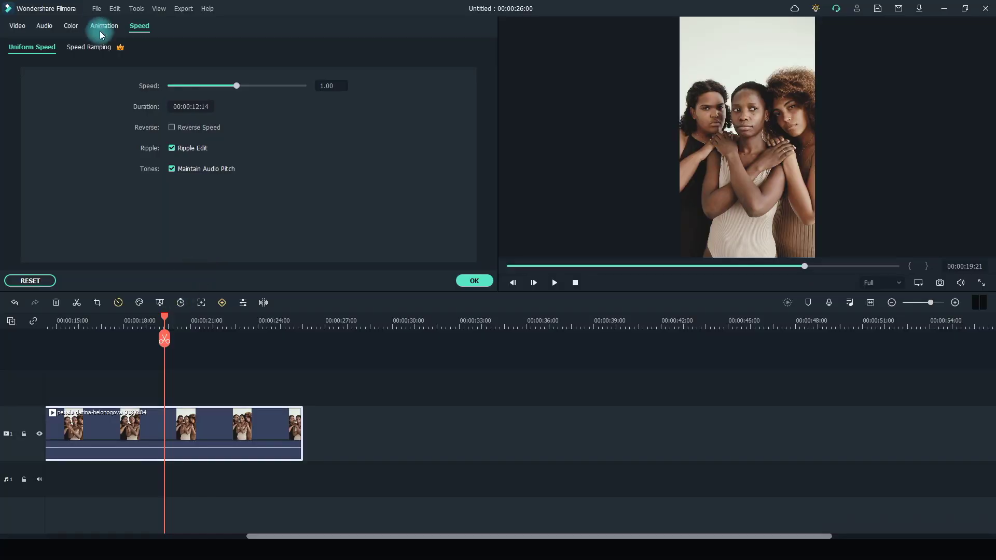
Open the Speed Ramping options for the clip of three women and run the Auto Beat Sync analysis
left_click(91, 46)
left_click(112, 83)
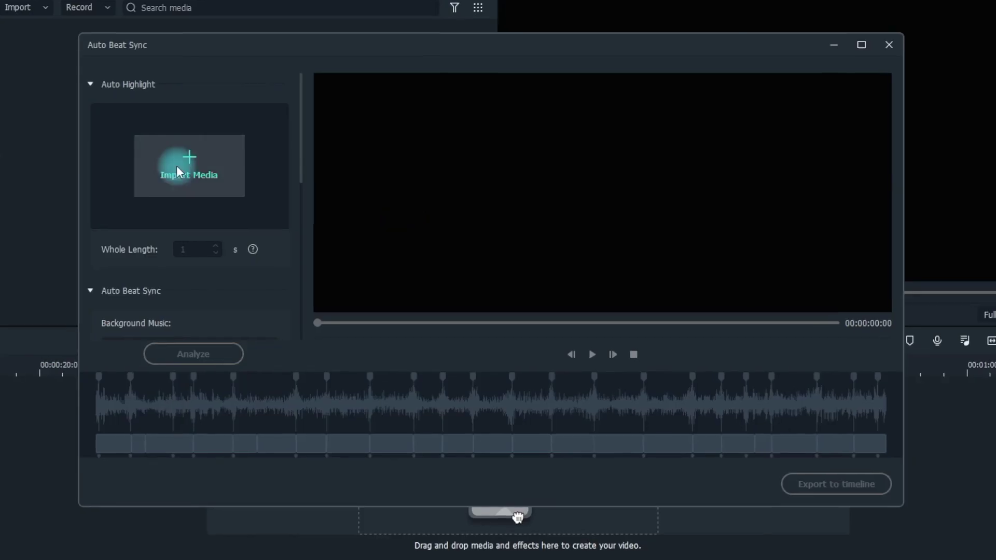
left_click(206, 351)
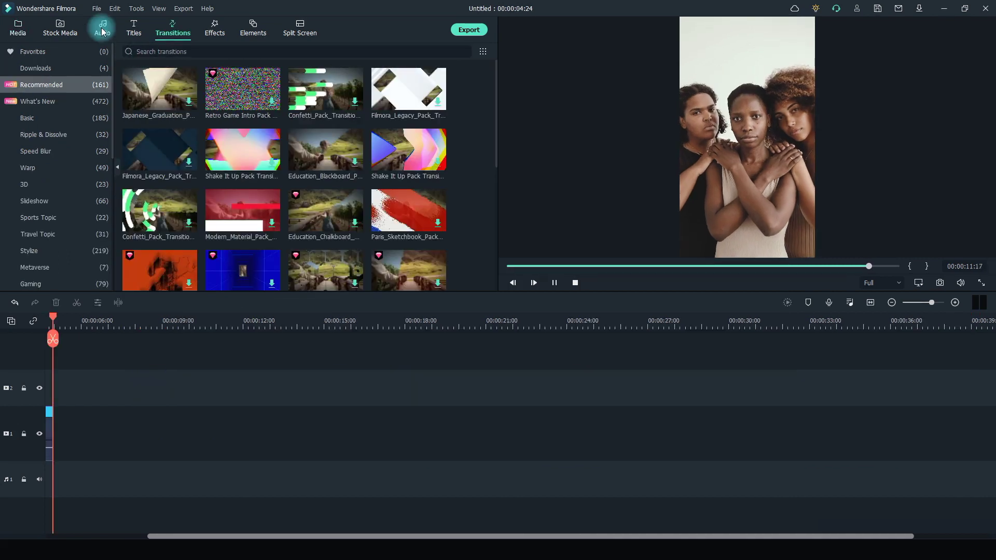
View the audio library and the titles library available in the Filmora editor
left_click(102, 29)
left_click(132, 32)
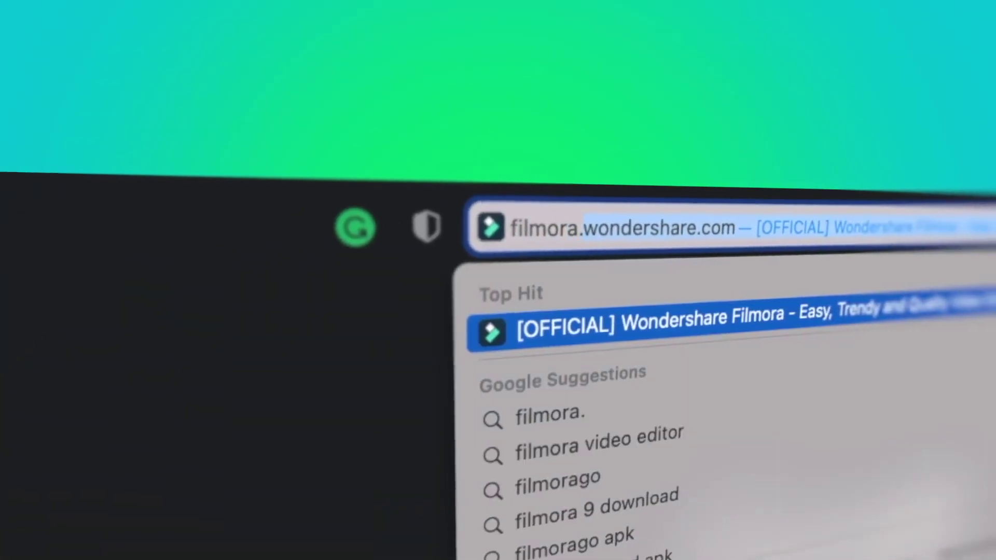
Switch to the web browser and enter the address filmora.wondershare.com
type("share.")
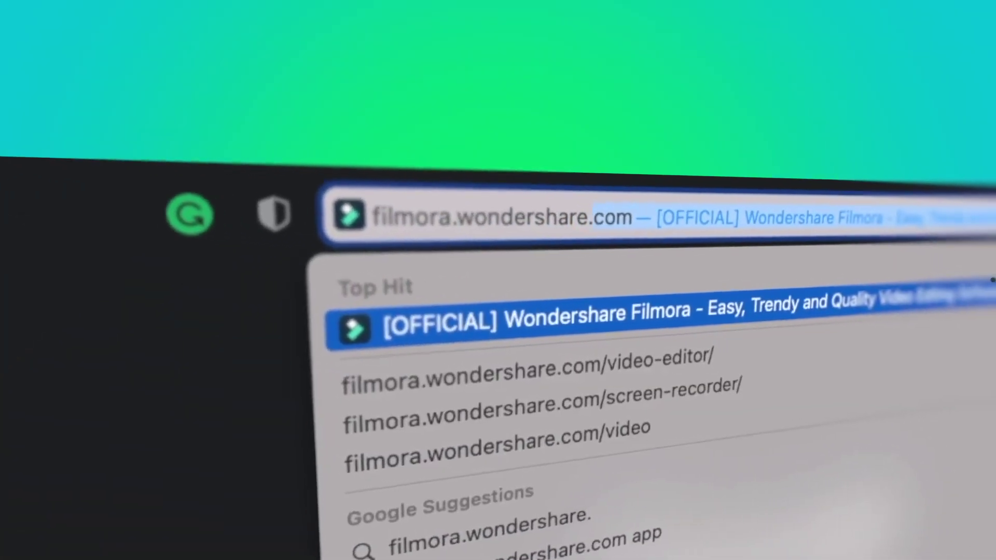